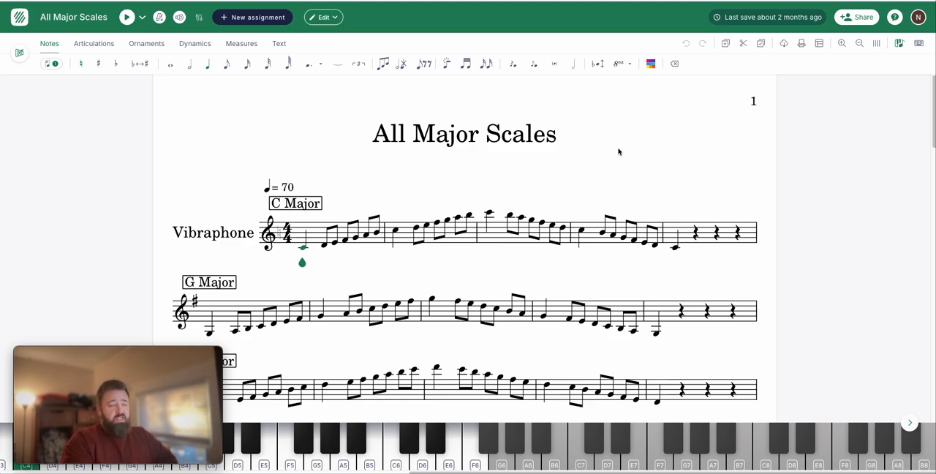
Look through all the scales in the All Major Scales score and play back the opening of the C Major scale.
{"action": "scroll", "coordinate": [394, 186], "scroll_direction": "down", "scroll_amount": 4}
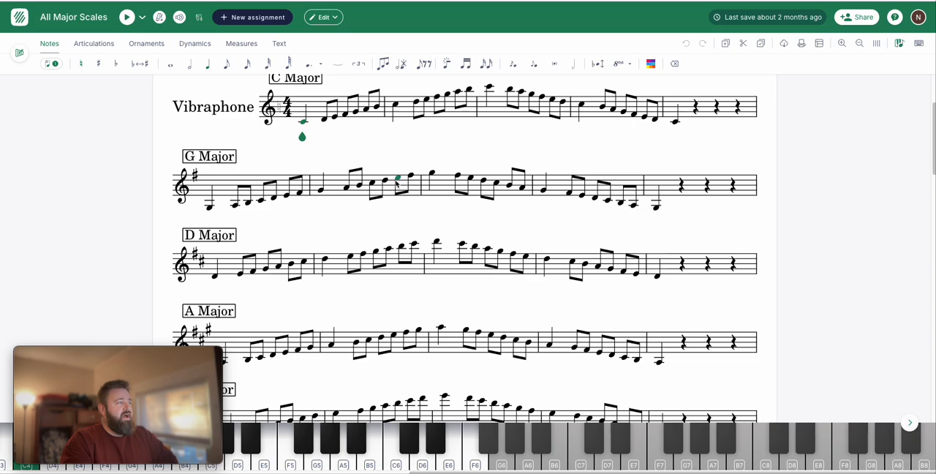
{"action": "scroll", "coordinate": [380, 176], "scroll_direction": "down", "scroll_amount": 20}
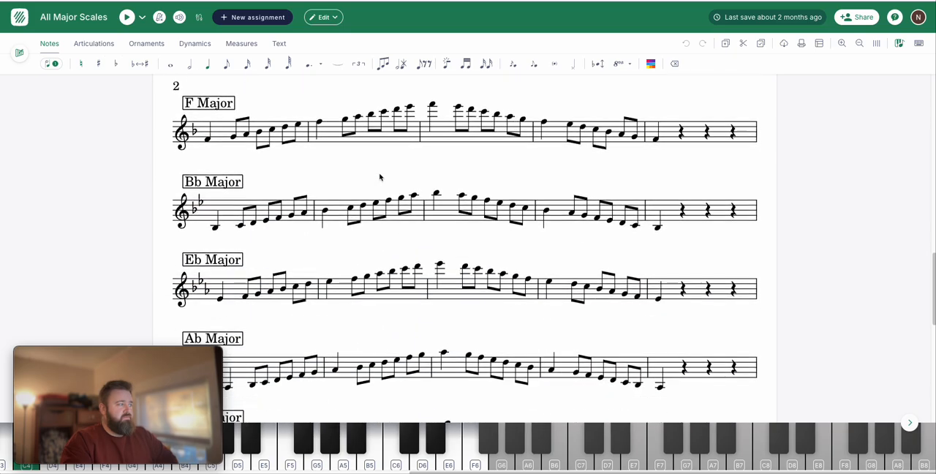
{"action": "scroll", "coordinate": [379, 176], "scroll_direction": "down", "scroll_amount": 8}
{"action": "scroll", "coordinate": [376, 187], "scroll_direction": "up", "scroll_amount": 12}
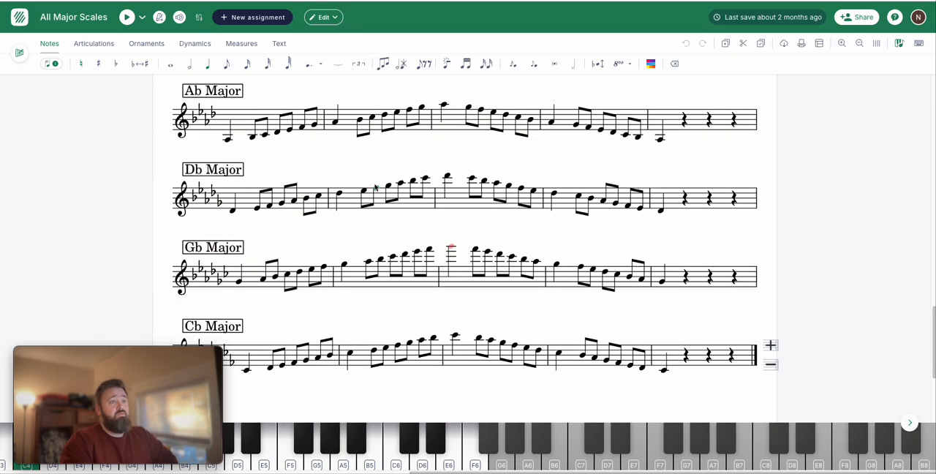
{"action": "scroll", "coordinate": [377, 186], "scroll_direction": "up", "scroll_amount": 12}
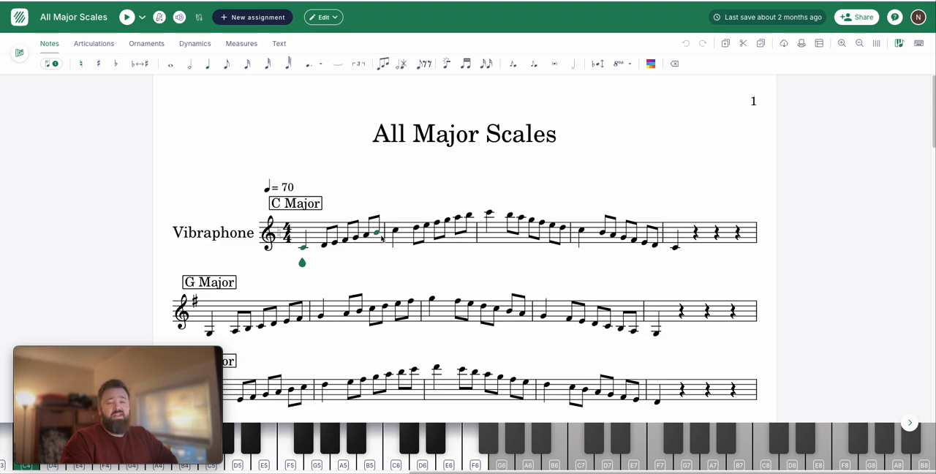
{"action": "key", "text": "space"}
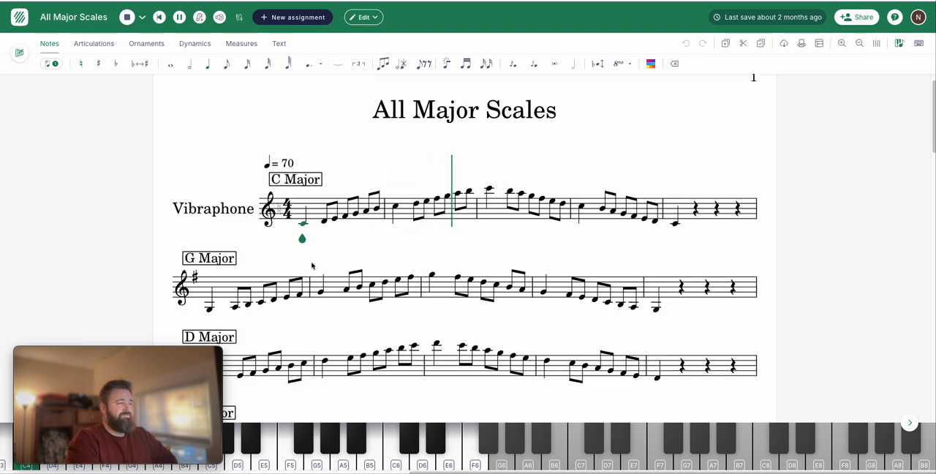
{"action": "key", "text": "space"}
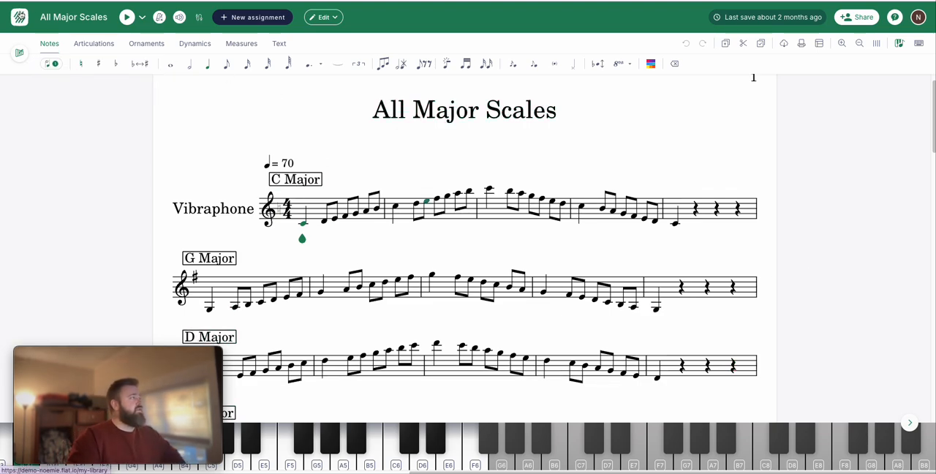
Leave the score and create a new Performance assignment in My assignments.
{"action": "left_click", "coordinate": [20, 20]}
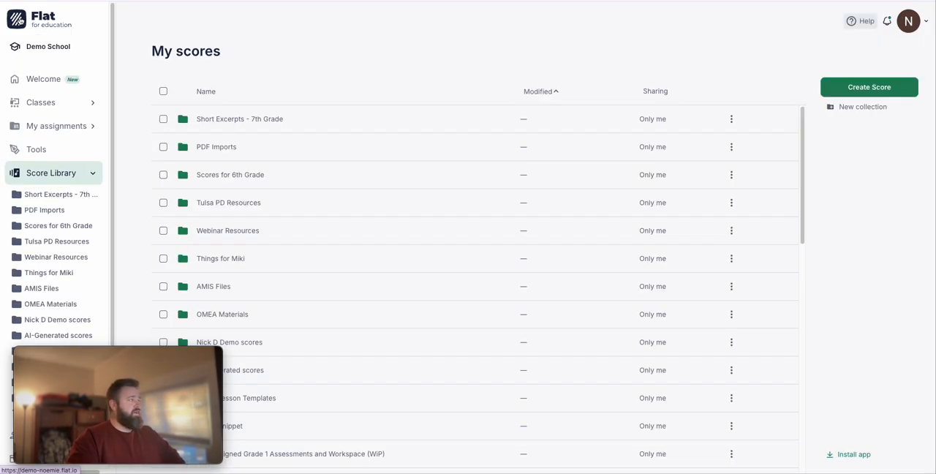
{"action": "left_click", "coordinate": [46, 131]}
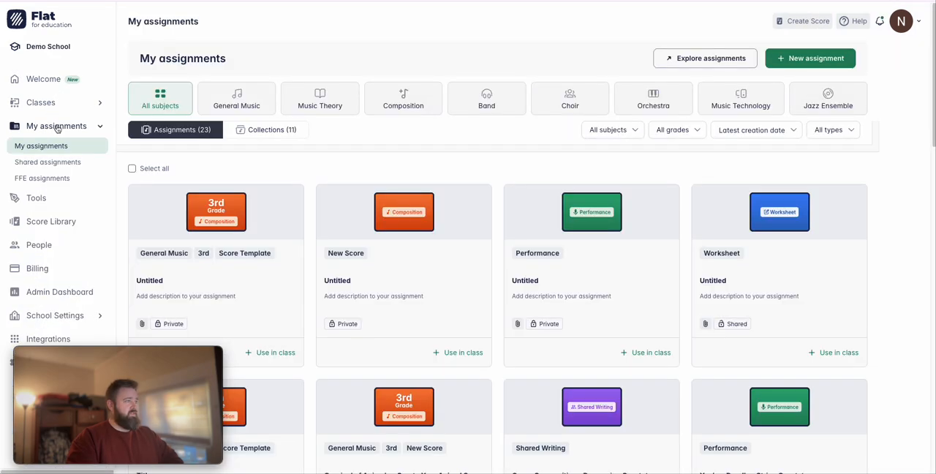
{"action": "left_click", "coordinate": [824, 60]}
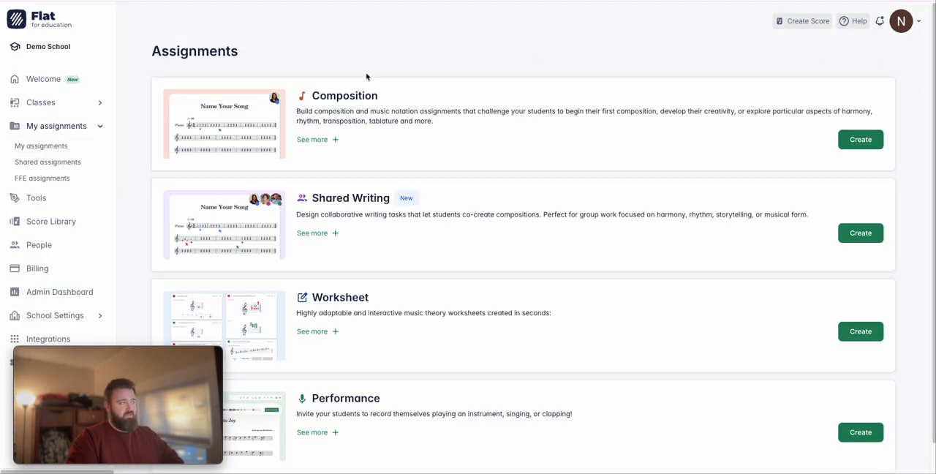
{"action": "scroll", "coordinate": [425, 234], "scroll_direction": "down", "scroll_amount": 1}
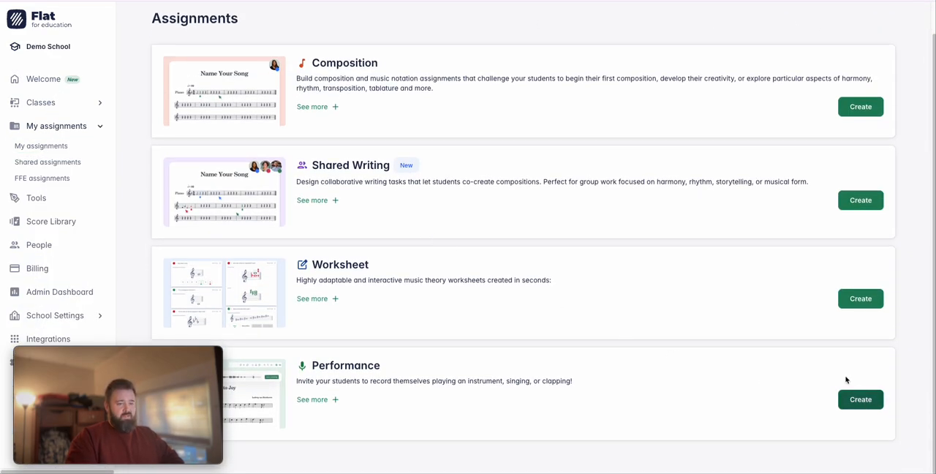
{"action": "left_click", "coordinate": [860, 399]}
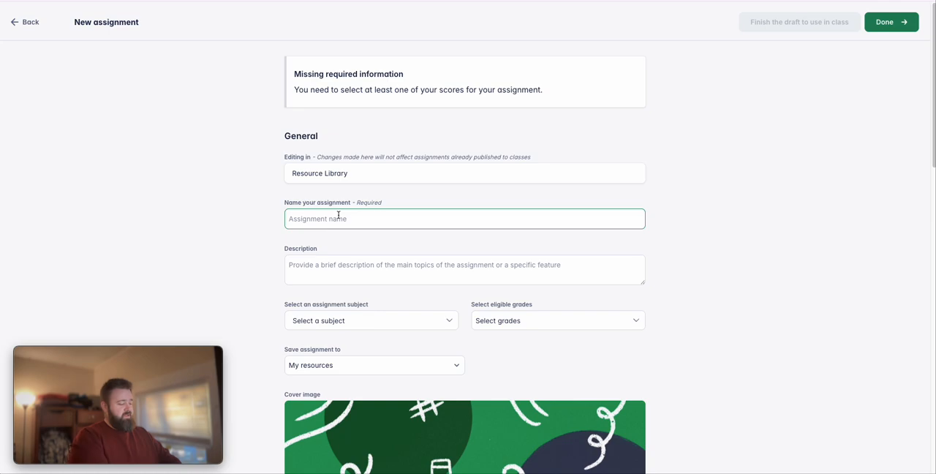
Name the assignment "Major Scales - Quarters and Eighths".
{"action": "type", "text": "Major Sc"}
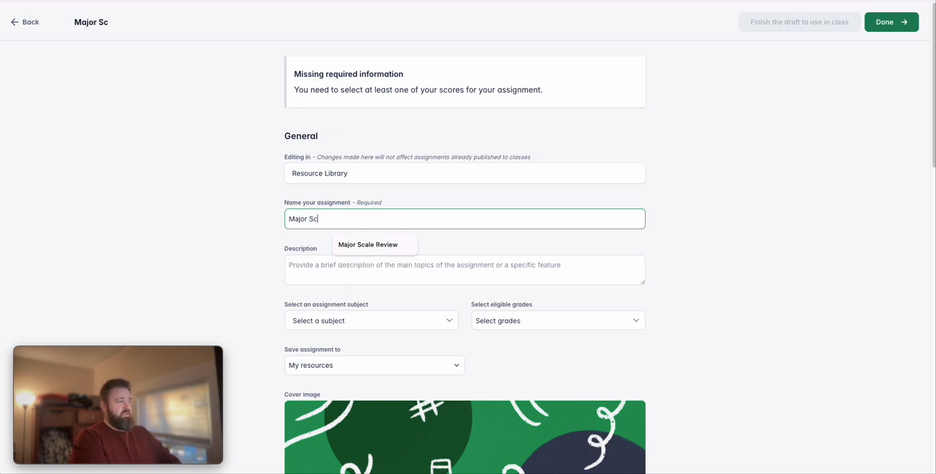
{"action": "type", "text": "ales - Quar"}
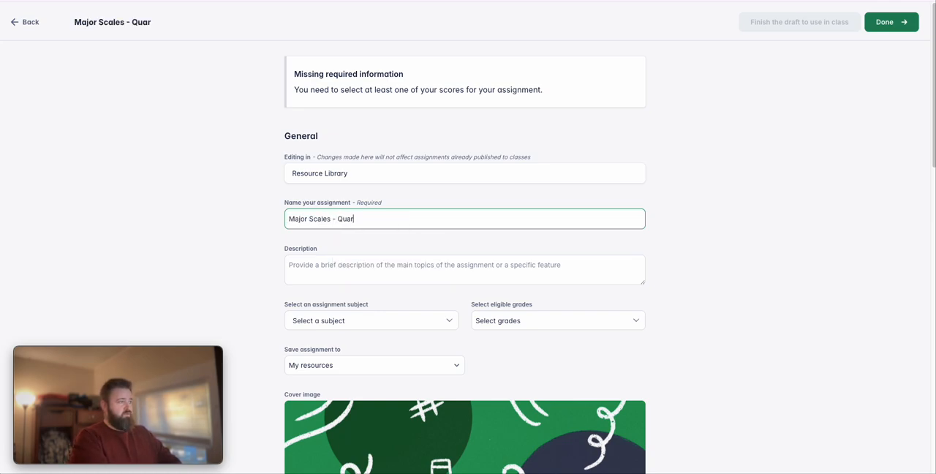
{"action": "type", "text": "ters and Ei"}
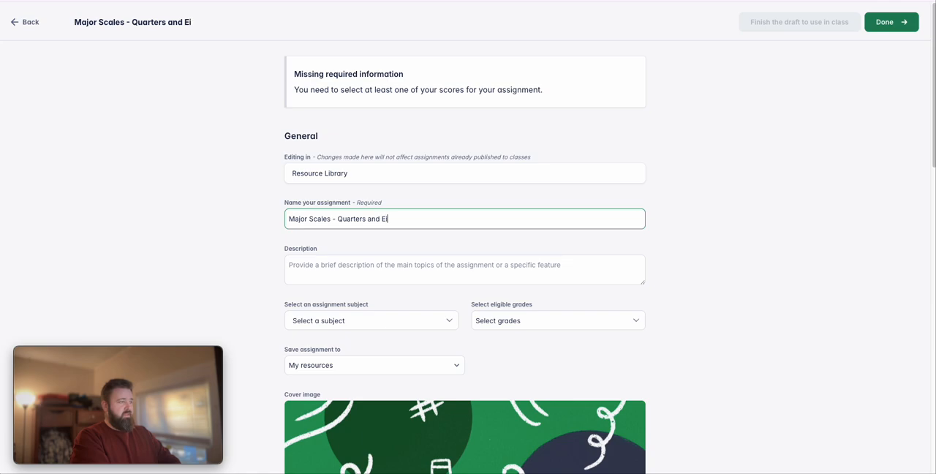
{"action": "type", "text": "gtht"}
{"action": "key", "text": "BackSpace"}
{"action": "key", "text": "BackSpace"}
{"action": "key", "text": "BackSpace"}
{"action": "type", "text": "hths"}
Enter the description "November 20th - With all bands/choruses" and set the assignment subject to Band.
{"action": "scroll", "coordinate": [349, 151], "scroll_direction": "down", "scroll_amount": 3}
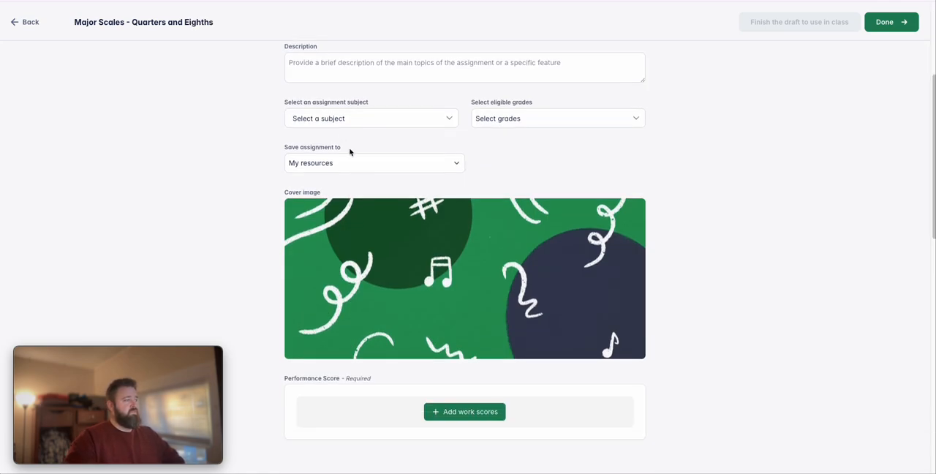
{"action": "scroll", "coordinate": [329, 125], "scroll_direction": "up", "scroll_amount": 1}
{"action": "left_click", "coordinate": [310, 160]}
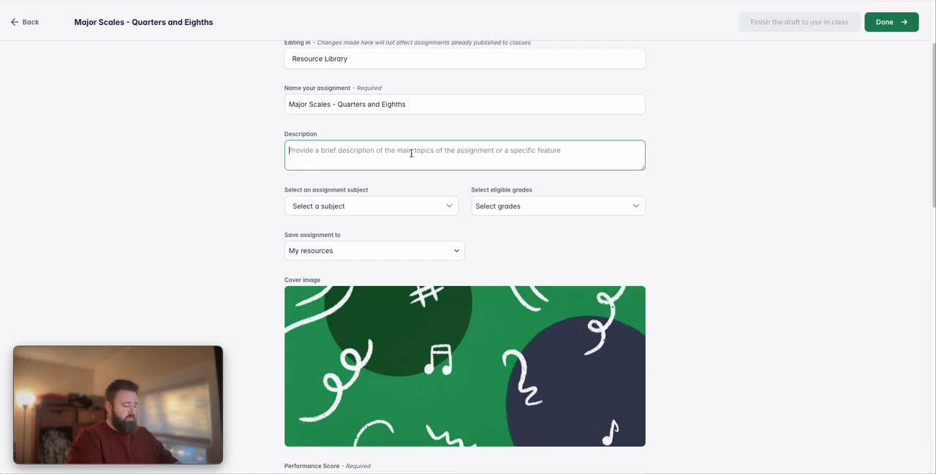
{"action": "type", "text": "Nov"}
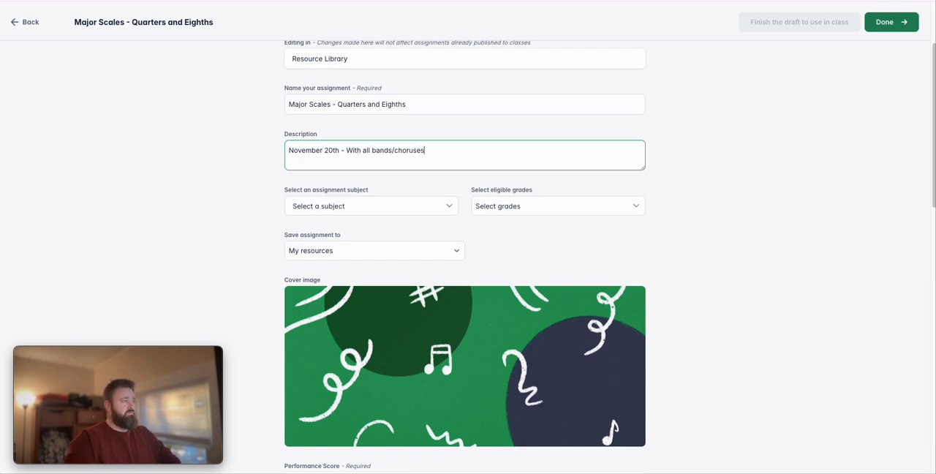
{"action": "left_click", "coordinate": [414, 207]}
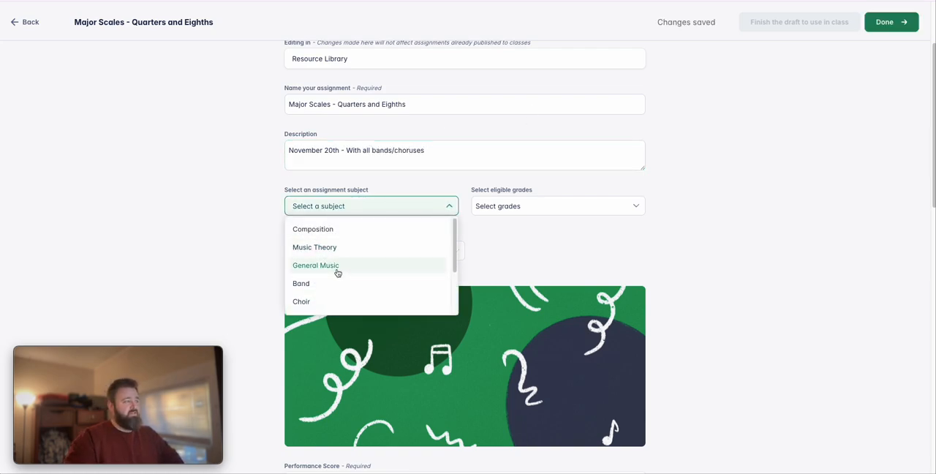
{"action": "left_click", "coordinate": [318, 288]}
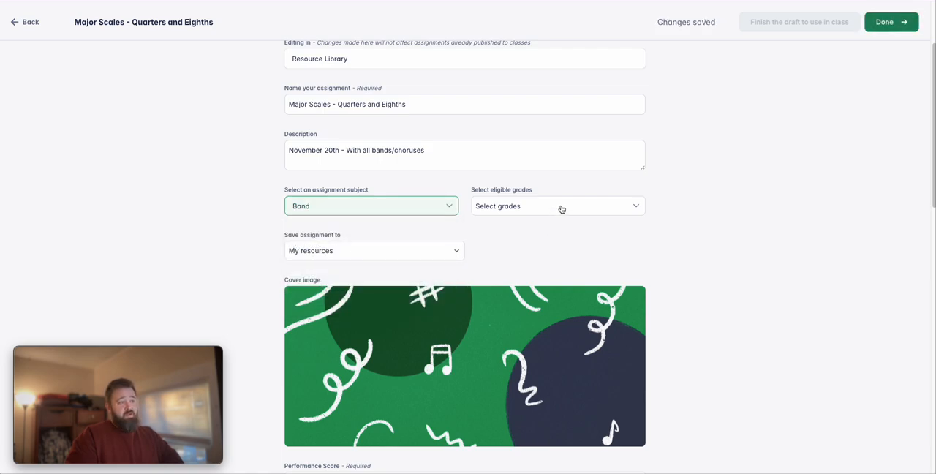
Select 7th, 8th, 9th and 10th as the assignment's eligible grades.
{"action": "left_click", "coordinate": [560, 207]}
{"action": "scroll", "coordinate": [512, 271], "scroll_direction": "down", "scroll_amount": 3}
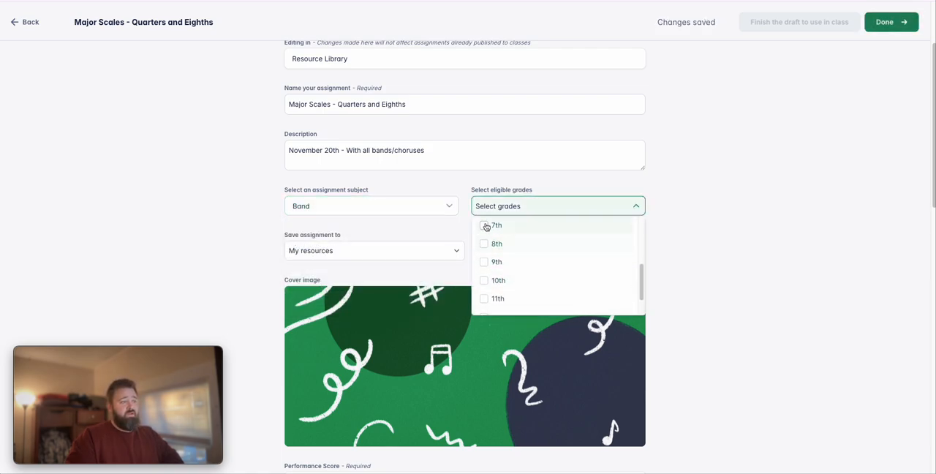
{"action": "left_click", "coordinate": [484, 224]}
{"action": "left_click", "coordinate": [483, 242]}
{"action": "left_click", "coordinate": [482, 262]}
{"action": "left_click", "coordinate": [483, 280]}
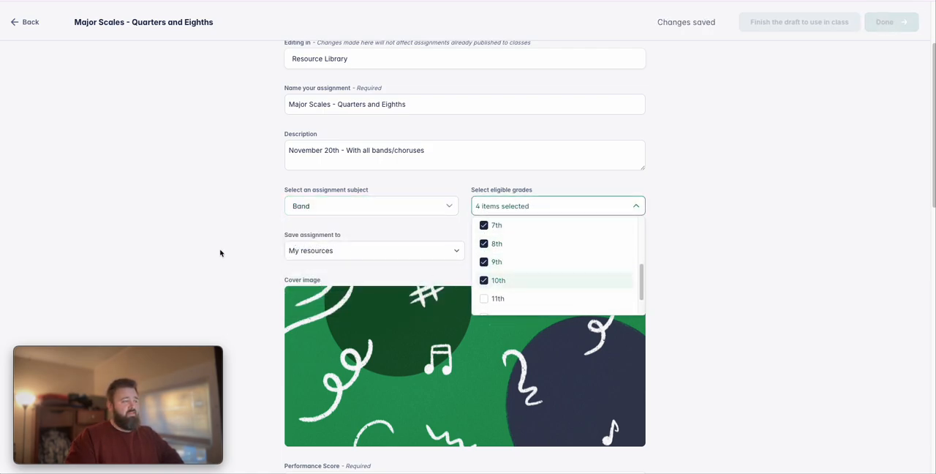
{"action": "left_click", "coordinate": [221, 253]}
Browse the collections where the assignment can be saved, without choosing one.
{"action": "left_click", "coordinate": [320, 250]}
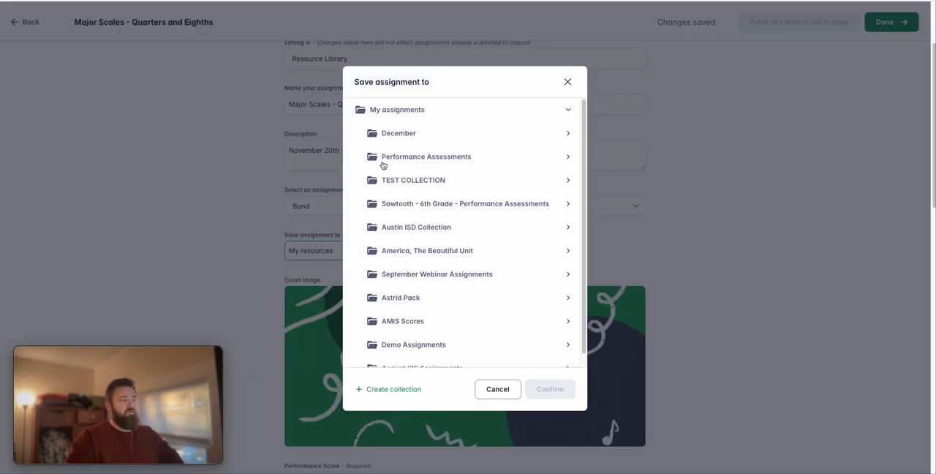
{"action": "scroll", "coordinate": [444, 147], "scroll_direction": "down", "scroll_amount": 1}
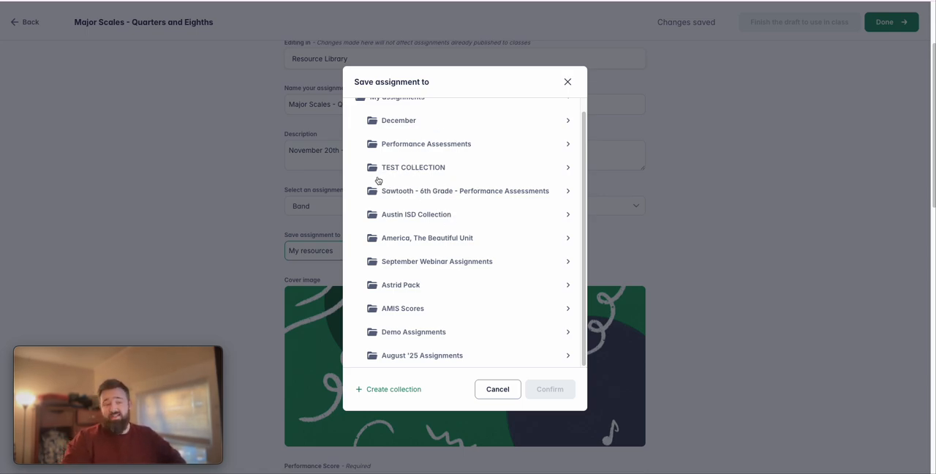
{"action": "left_click", "coordinate": [569, 81]}
Add the All Major Scales score from the Webinar Resources collection as the performance score.
{"action": "scroll", "coordinate": [315, 201], "scroll_direction": "down", "scroll_amount": 3}
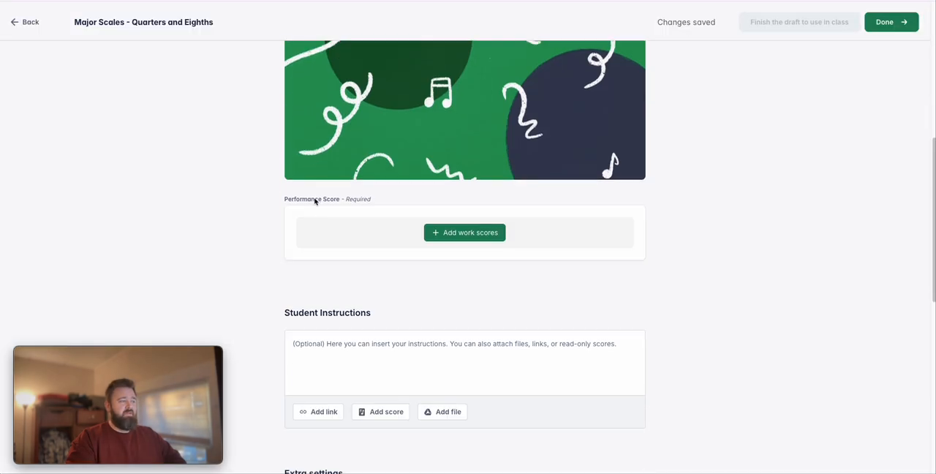
{"action": "left_click", "coordinate": [476, 232]}
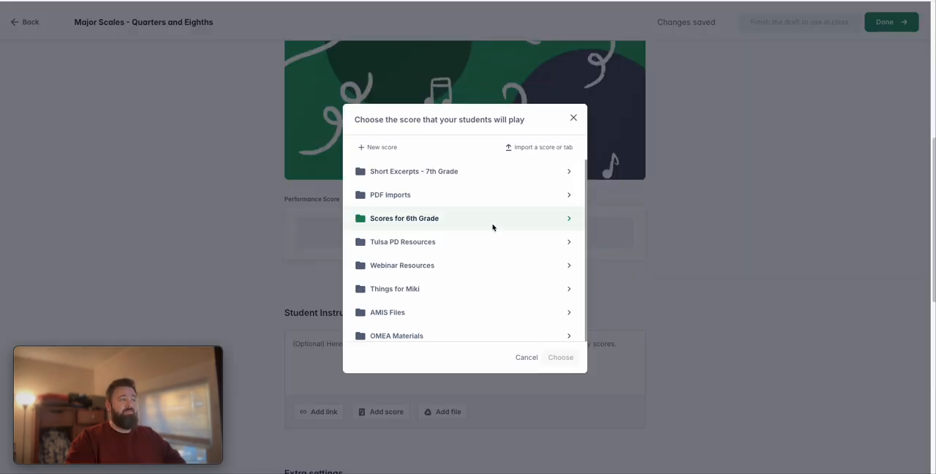
{"action": "left_click", "coordinate": [431, 264]}
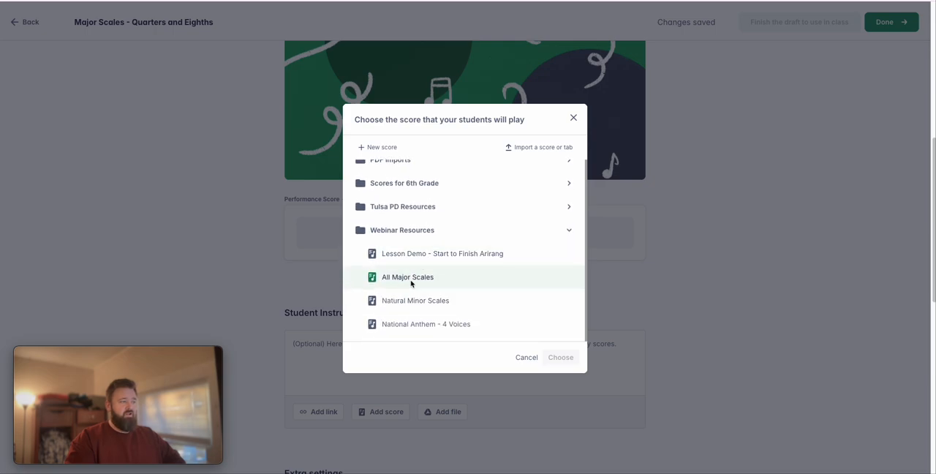
{"action": "left_click", "coordinate": [407, 279]}
{"action": "left_click", "coordinate": [561, 357]}
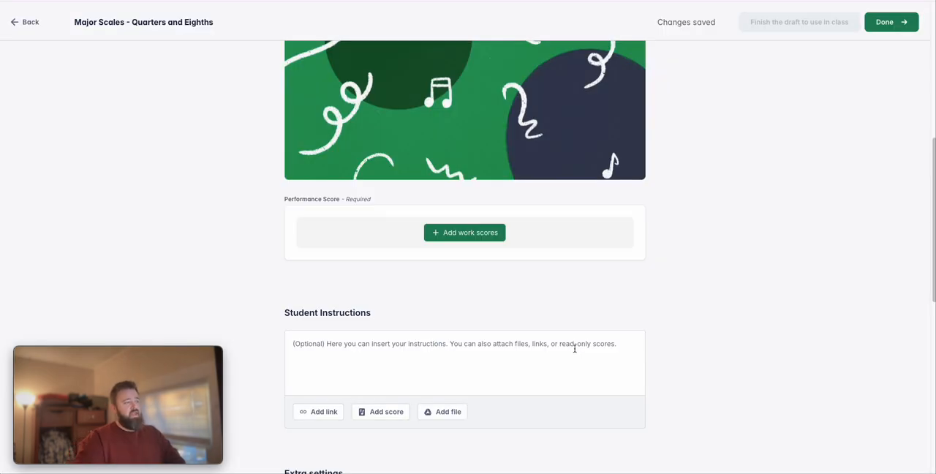
Open the attached performance score to check it, and leave it for the score library.
{"action": "left_click", "coordinate": [344, 232]}
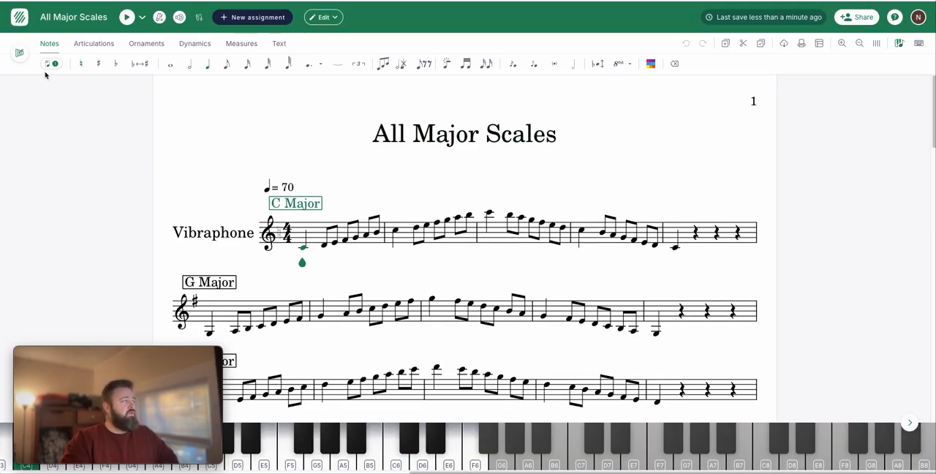
{"action": "left_click", "coordinate": [20, 17]}
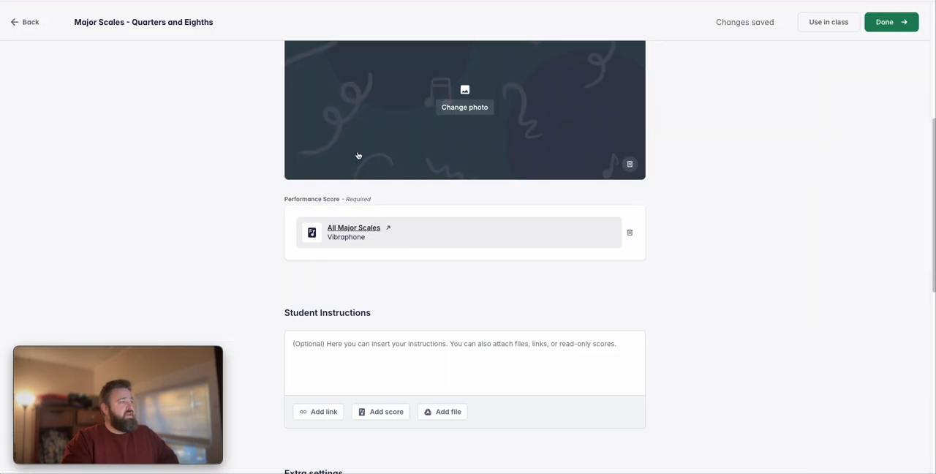
Write the student instructions "Perform to the best of your ability." in the assignment.
{"action": "scroll", "coordinate": [414, 266], "scroll_direction": "down", "scroll_amount": 3}
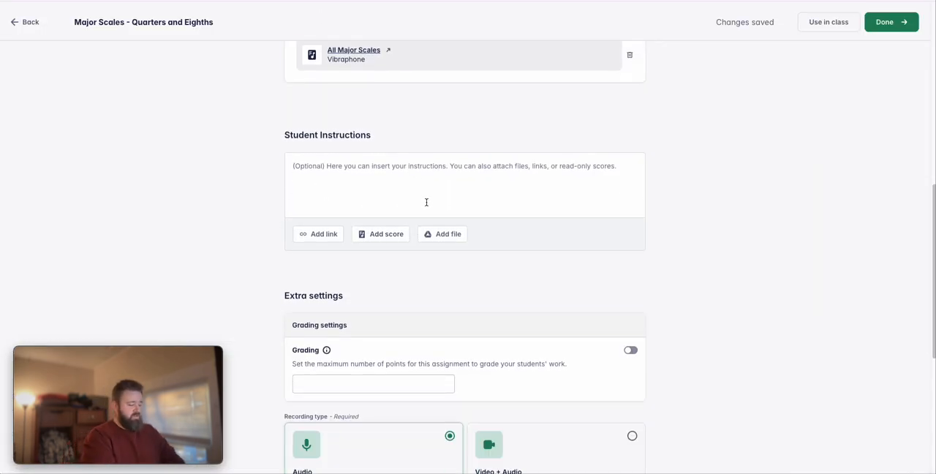
{"action": "left_click", "coordinate": [426, 202]}
{"action": "type", "text": "Per"}
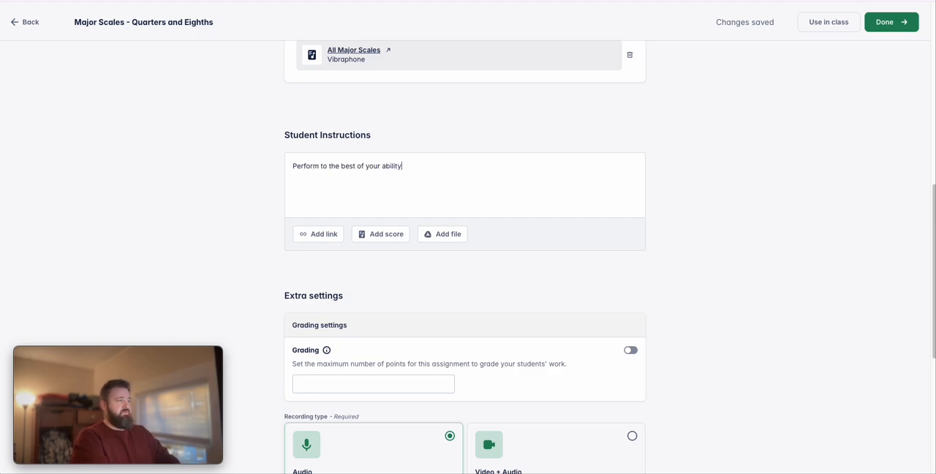
Set the recording type to Video + Audio and finish the assignment with the recording settings as they are.
{"action": "scroll", "coordinate": [446, 219], "scroll_direction": "down", "scroll_amount": 3}
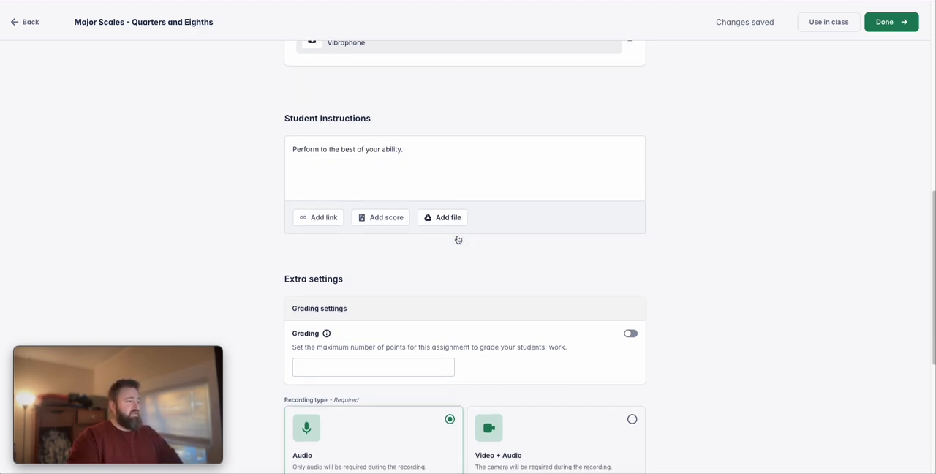
{"action": "left_click", "coordinate": [516, 284]}
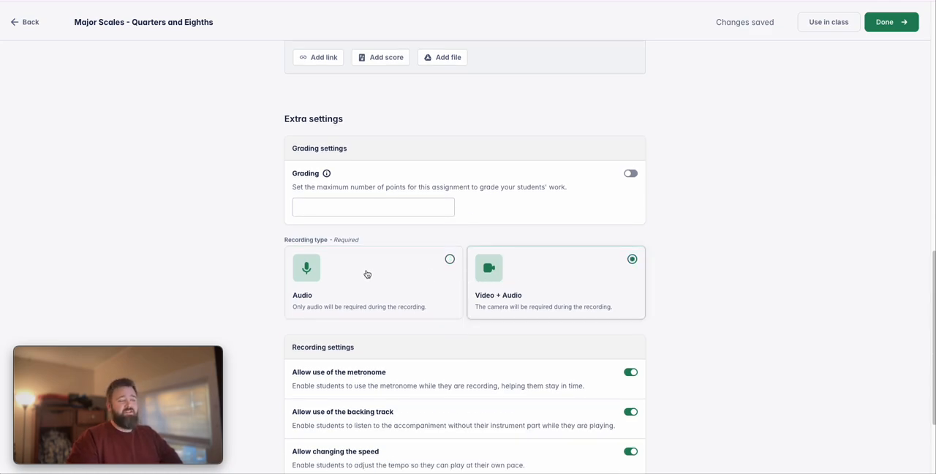
{"action": "scroll", "coordinate": [534, 268], "scroll_direction": "down", "scroll_amount": 1}
{"action": "scroll", "coordinate": [512, 259], "scroll_direction": "down", "scroll_amount": 1}
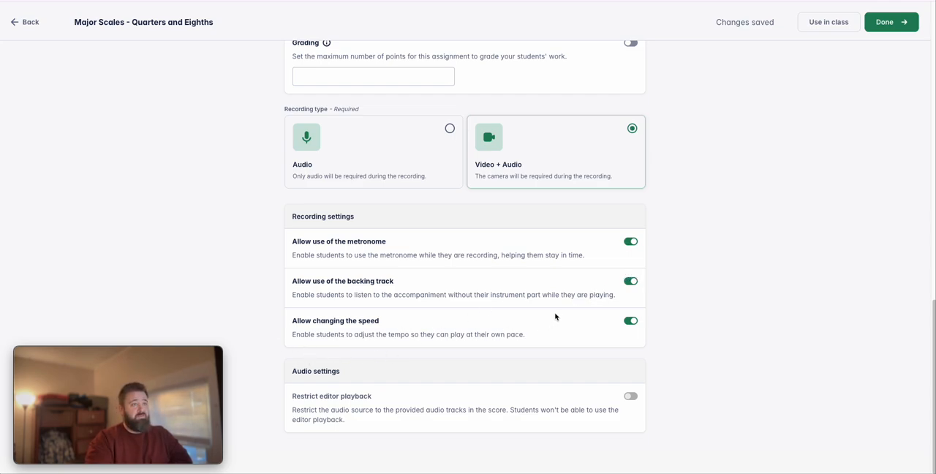
{"action": "left_click", "coordinate": [885, 26]}
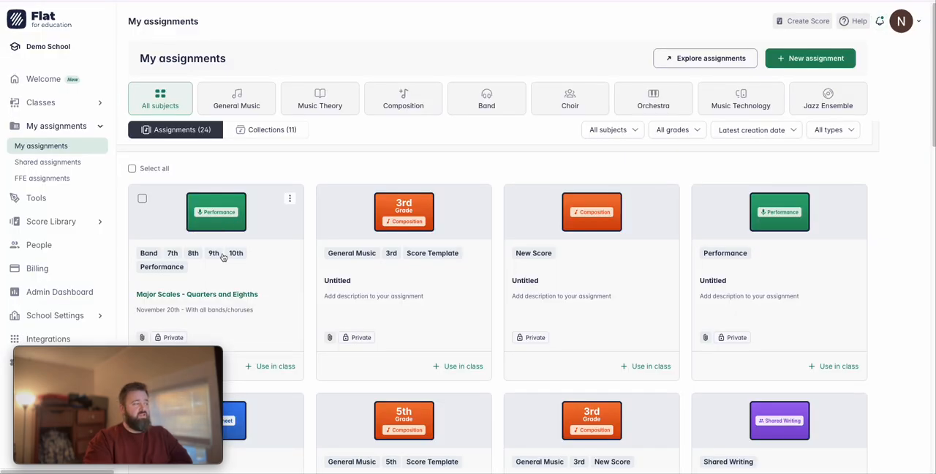
Open the Major Scales - Quarters and Eighths assignment in the student preview and start it as a student.
{"action": "left_click", "coordinate": [220, 269]}
{"action": "left_click", "coordinate": [616, 260]}
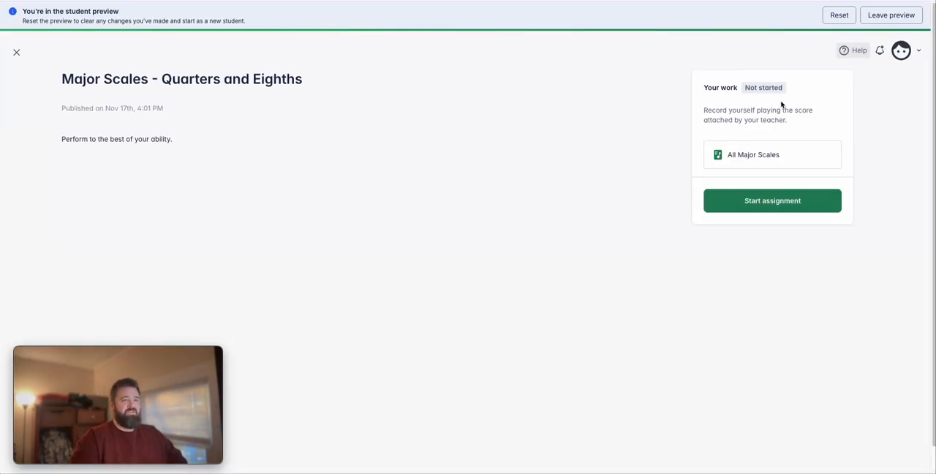
{"action": "left_click", "coordinate": [769, 211]}
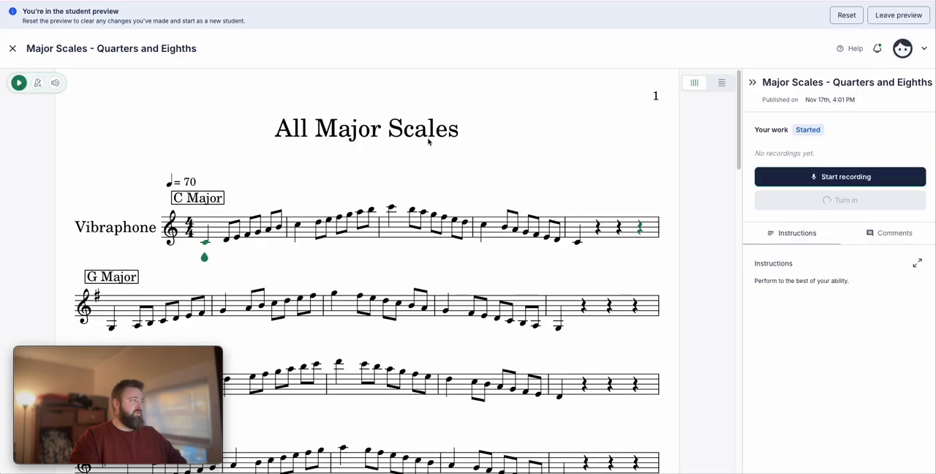
Record a video performance of All Major Scales about 11 seconds long, keeping the default metronome and speed settings.
{"action": "left_click", "coordinate": [778, 182]}
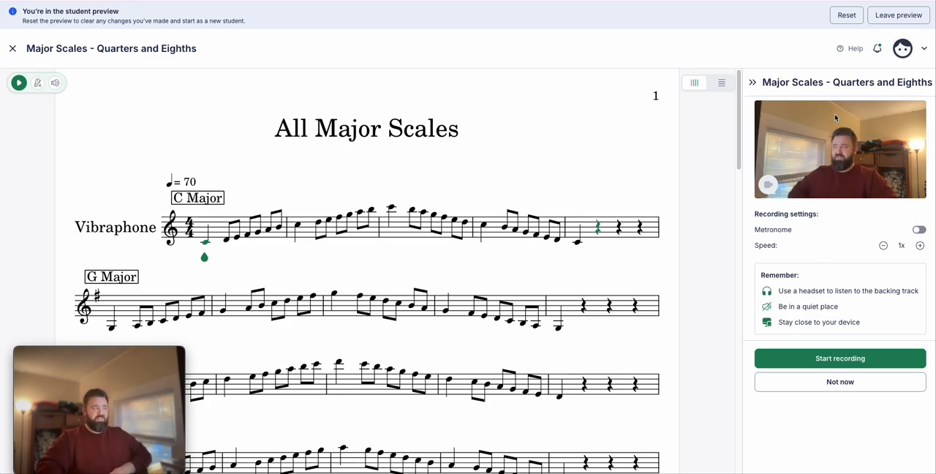
{"action": "left_click", "coordinate": [883, 358]}
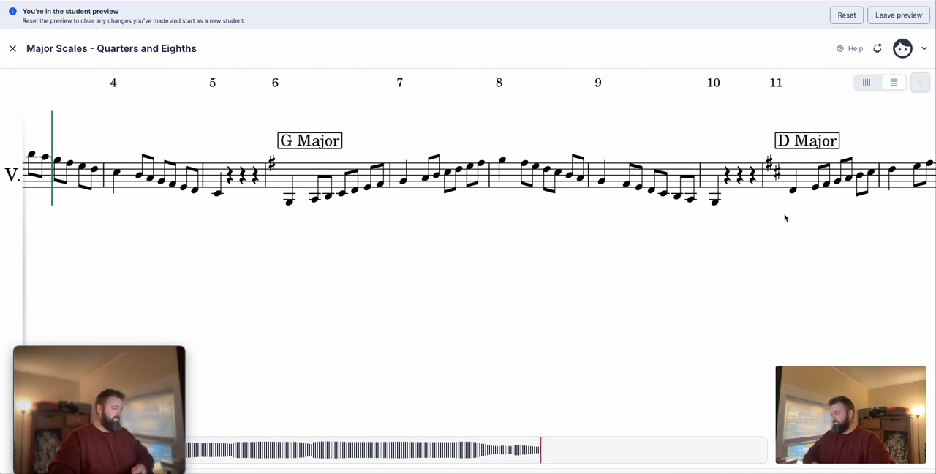
{"action": "left_click_drag", "start_coordinate": [84, 408], "coordinate": [104, 314]}
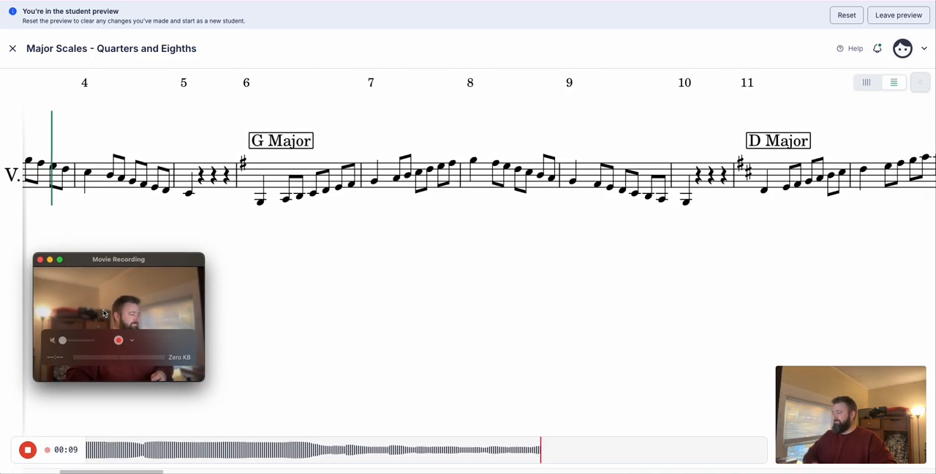
{"action": "left_click", "coordinate": [28, 450]}
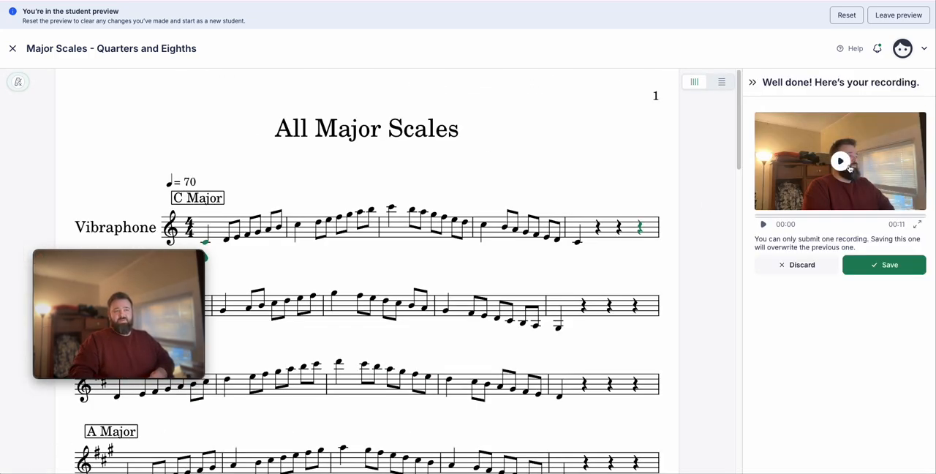
Play back the recorded performance and submit it as the student's saved work, finishing in the demo class.
{"action": "left_click", "coordinate": [849, 167]}
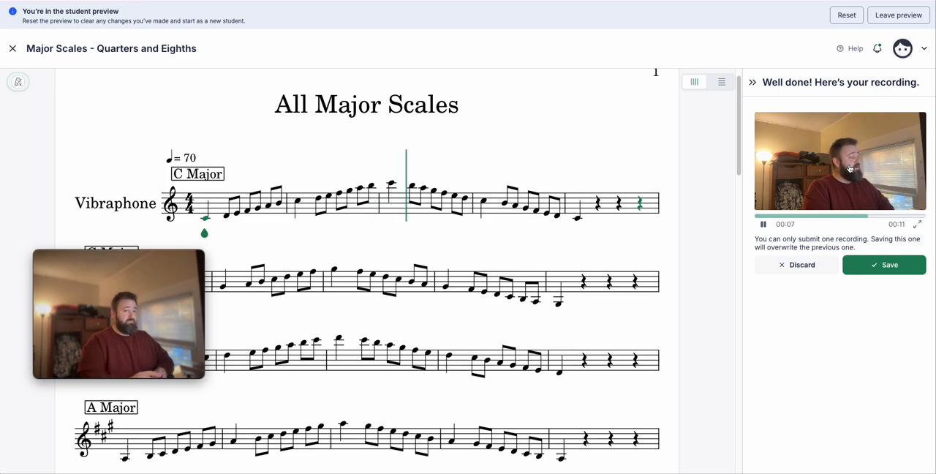
{"action": "left_click", "coordinate": [894, 262]}
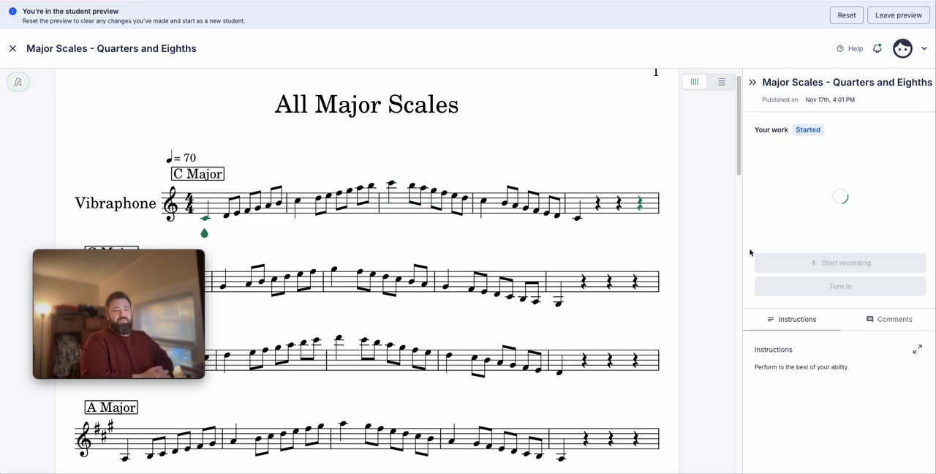
{"action": "left_click", "coordinate": [811, 310]}
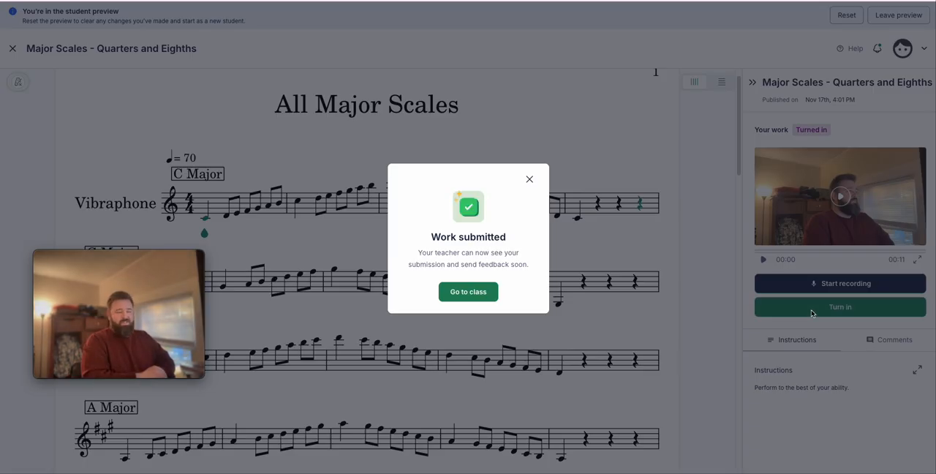
{"action": "left_click", "coordinate": [446, 294]}
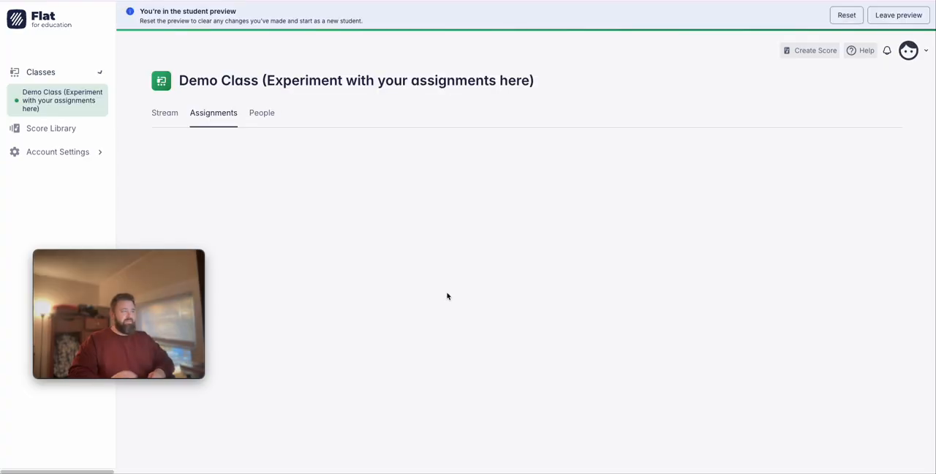